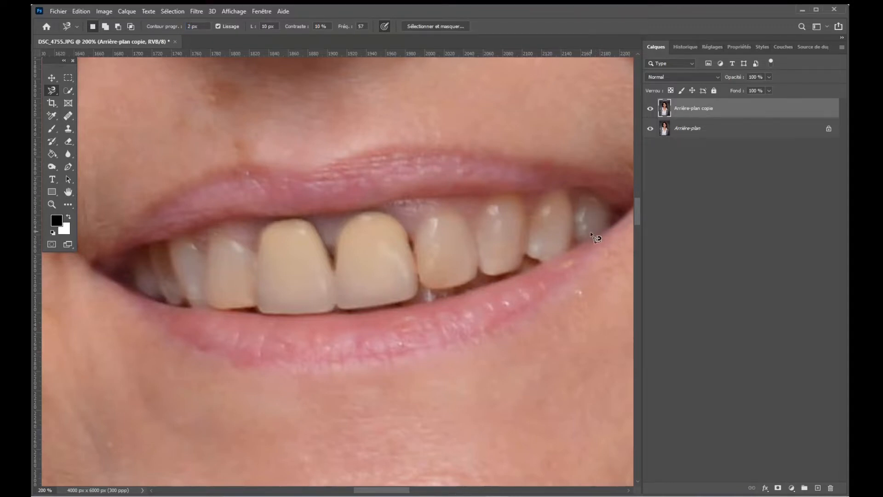
# - Outline the upper teeth with the Magnetic Lasso and add a Hue/Saturation (Teinte/Saturation) adjustment layer restricted to that selection
pyautogui.click(610, 220)
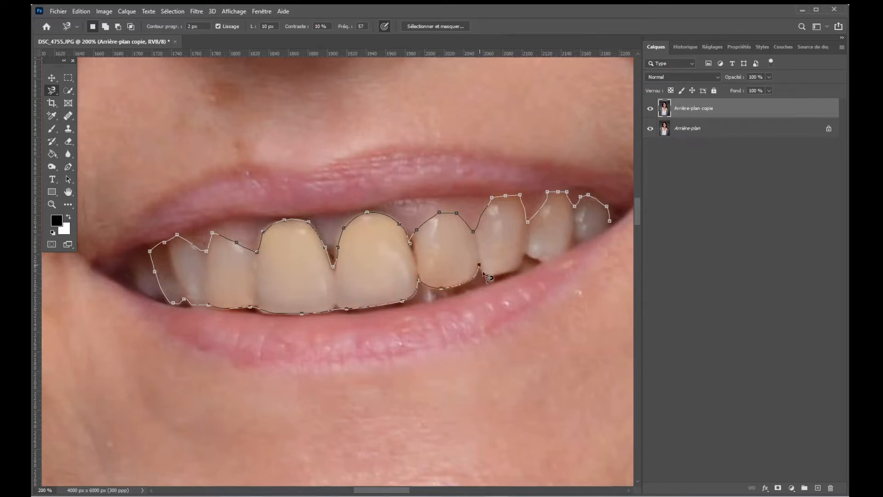
pyautogui.click(610, 222)
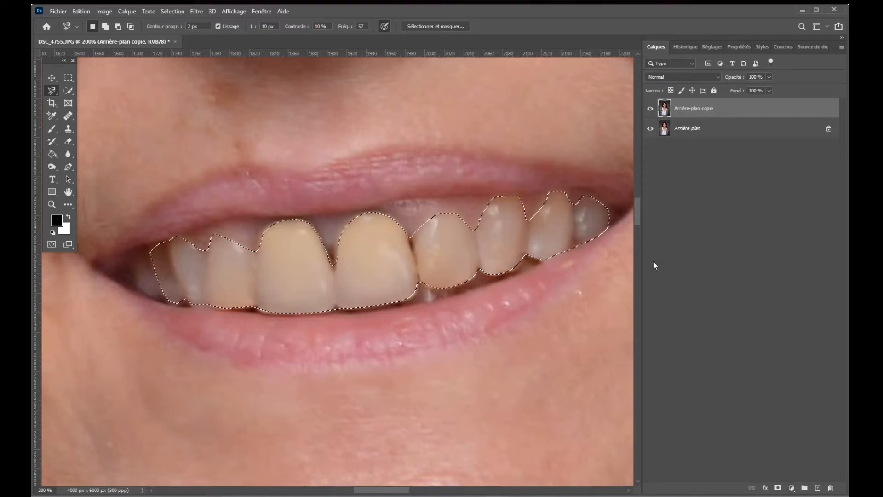
pyautogui.click(793, 489)
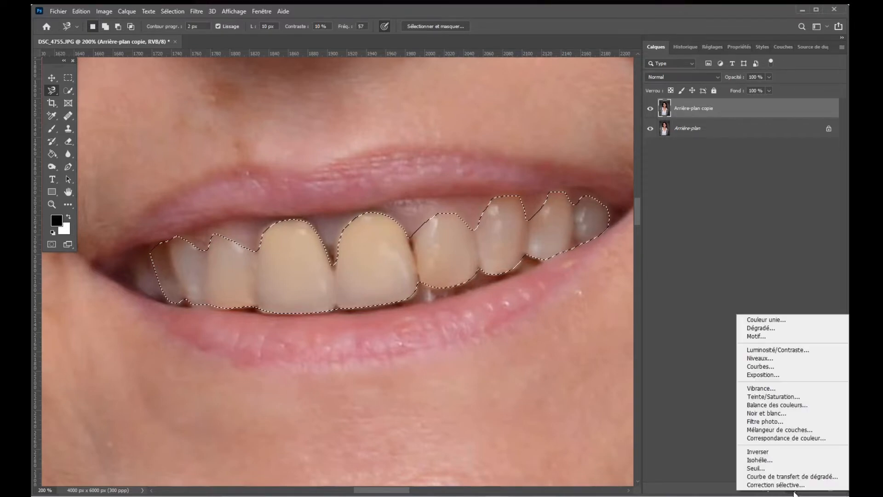
pyautogui.click(772, 398)
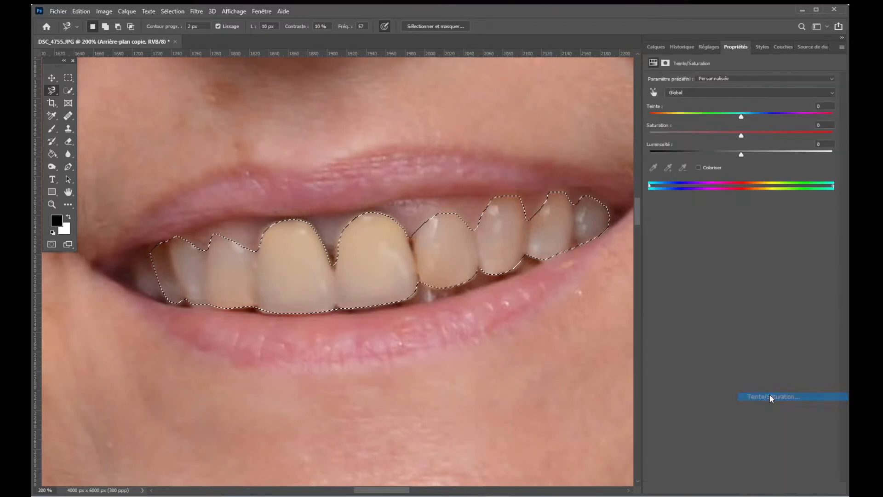
# - Set the saturation of the yellows (Jaunes) to -100 and the Global lightness to +25 to whiten the teeth
pyautogui.click(711, 93)
pyautogui.click(696, 109)
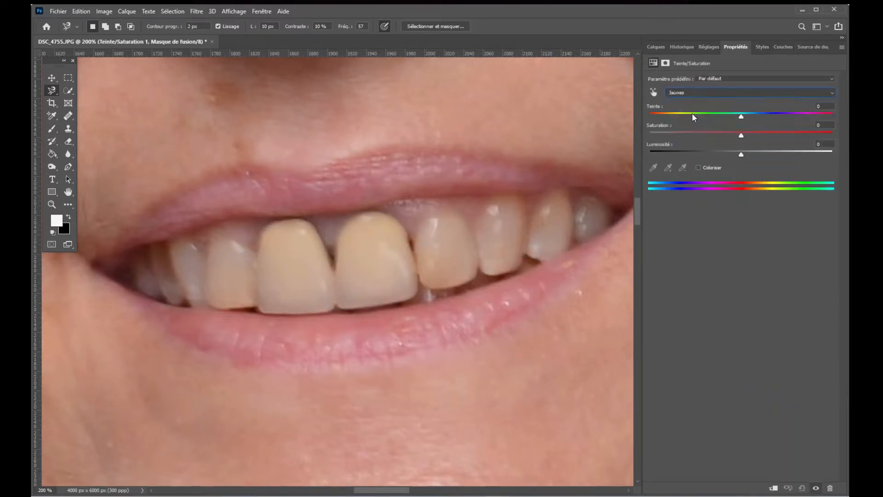
pyautogui.moveTo(740, 136); pyautogui.dragTo(663, 137)
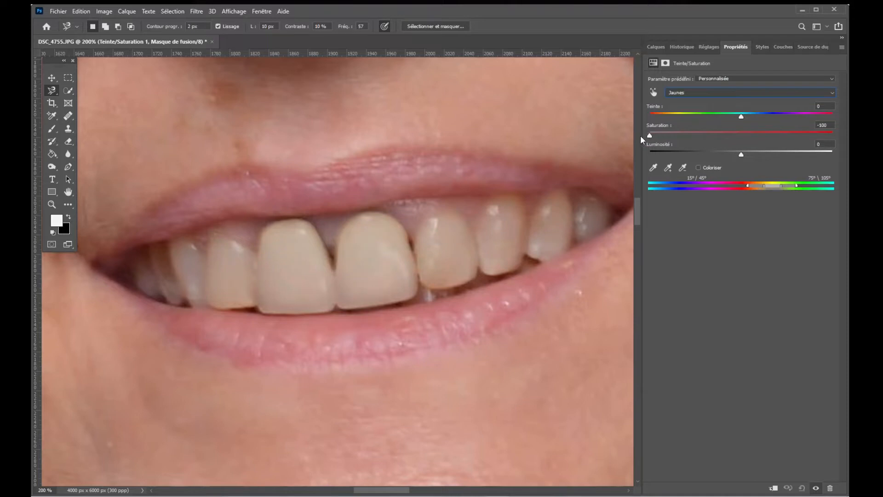
pyautogui.click(701, 93)
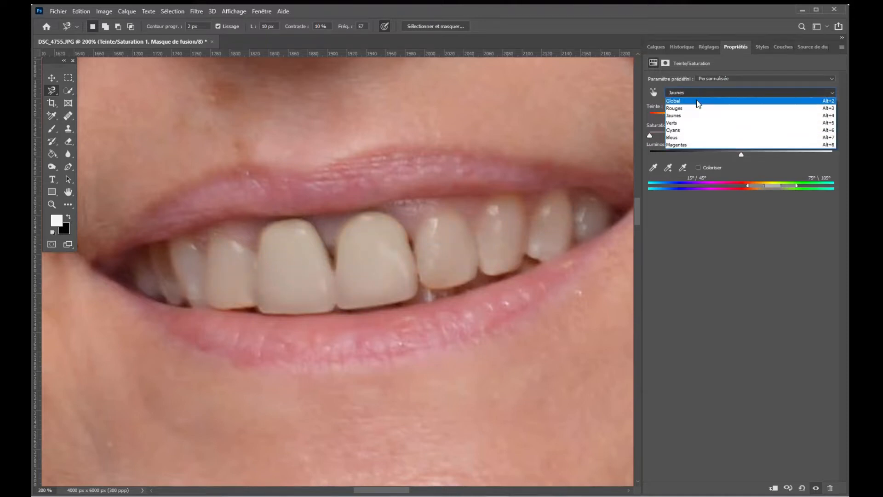
pyautogui.click(699, 97)
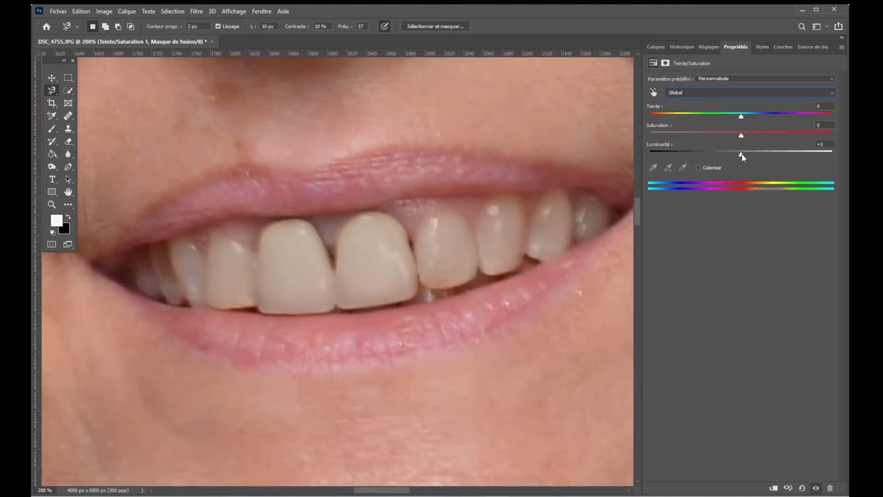
pyautogui.moveTo(741, 154); pyautogui.dragTo(753, 156)
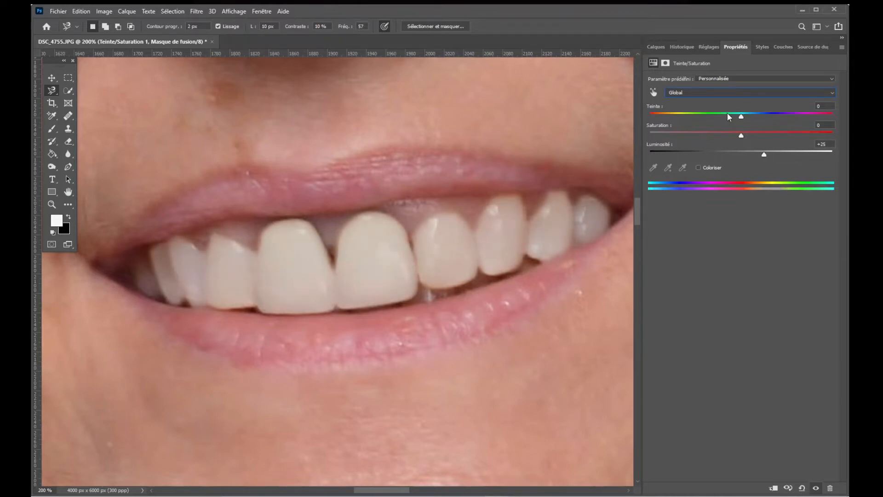
# - Compare the teeth before and after whitening by toggling the visibility of the Teinte/Saturation 1 layer
pyautogui.click(656, 47)
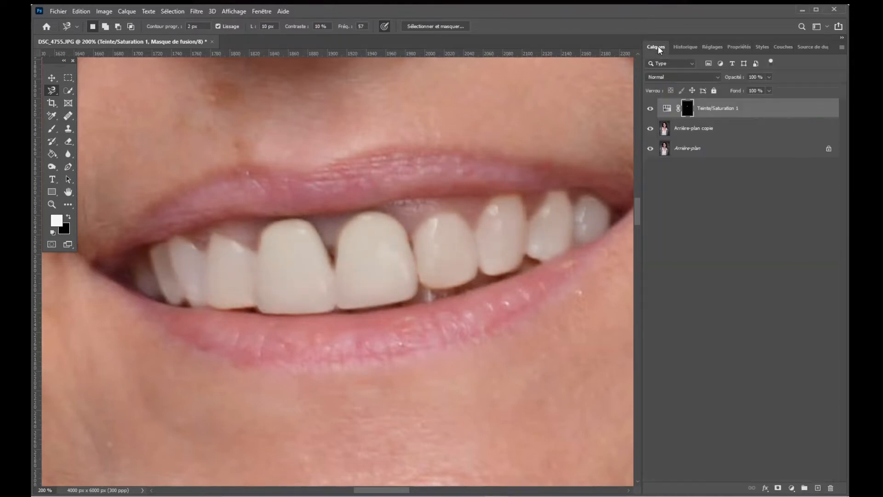
pyautogui.click(650, 108)
pyautogui.click(650, 108)
pyautogui.moveTo(753, 90); pyautogui.dragTo(752, 90)
pyautogui.click(652, 109)
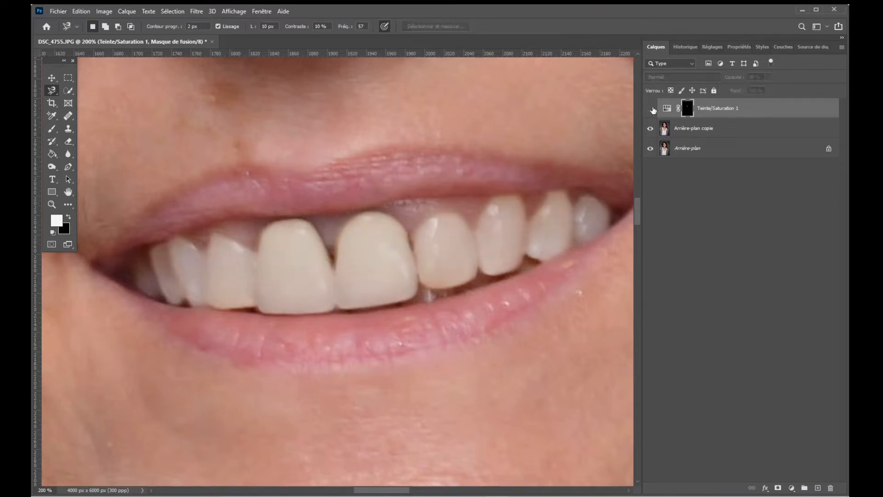
pyautogui.click(651, 109)
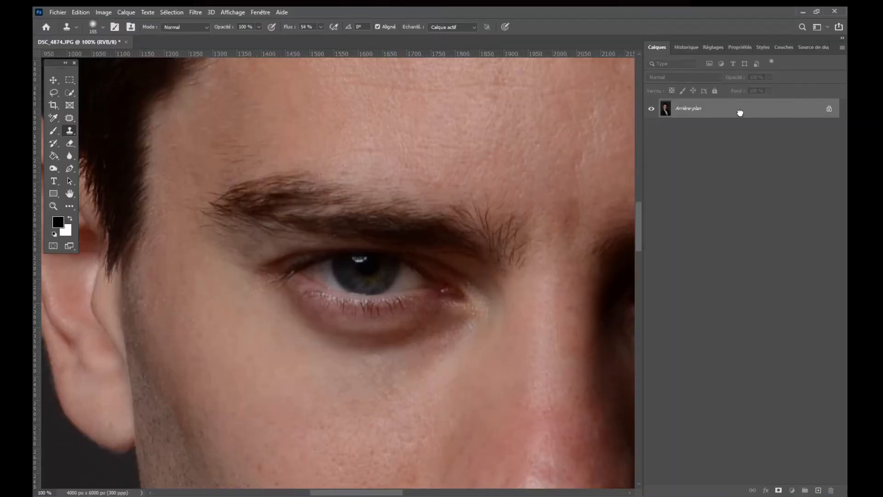
# - Duplicate the background layer and clone cheek skin over the dark circle under the eye with the Clone Stamp at 14% opacity
pyautogui.moveTo(740, 113); pyautogui.dragTo(819, 491)
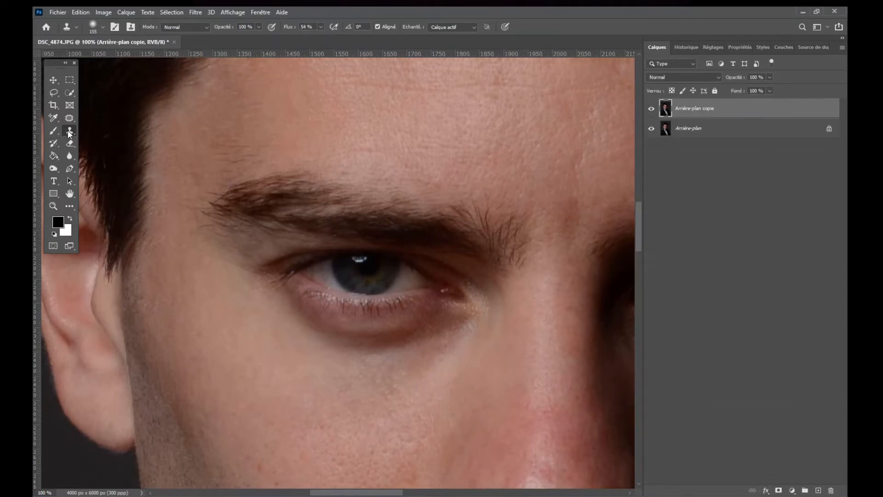
pyautogui.click(259, 27)
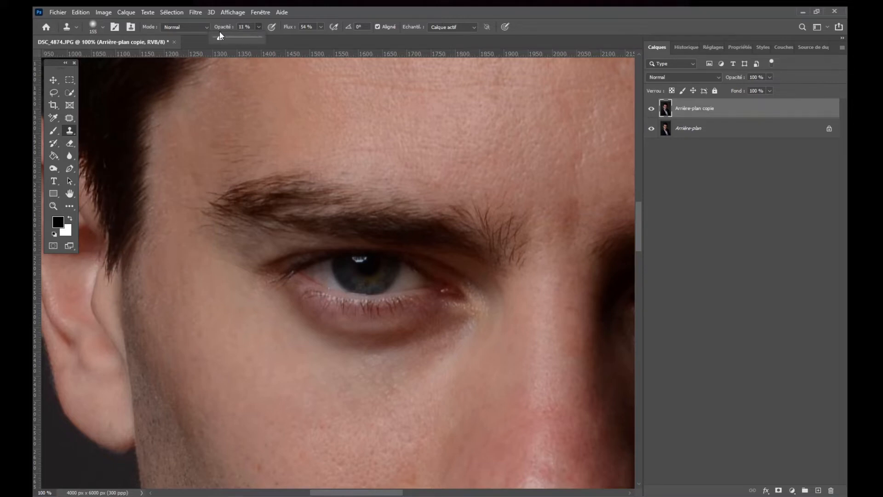
pyautogui.keyDown('alt'); pyautogui.click(421, 379); pyautogui.keyUp('alt')
pyautogui.moveTo(446, 332)
pyautogui.mouseDown()
pyautogui.moveTo(412, 348)
pyautogui.moveTo(313, 336)
pyautogui.mouseUp()
pyautogui.keyDown('alt'); pyautogui.click(424, 380); pyautogui.keyUp('alt')
pyautogui.moveTo(443, 334)
pyautogui.mouseDown()
pyautogui.moveTo(424, 349)
pyautogui.moveTo(346, 354)
pyautogui.moveTo(301, 319)
pyautogui.mouseUp()
pyautogui.moveTo(448, 333)
pyautogui.mouseDown()
pyautogui.moveTo(391, 354)
pyautogui.moveTo(354, 354)
pyautogui.moveTo(298, 321)
pyautogui.mouseUp()
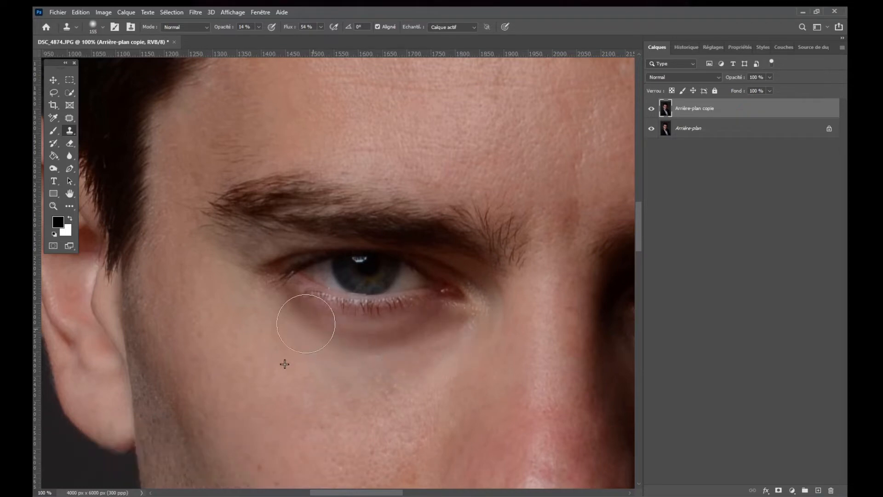
# - Set the retouched Arrière-plan copie layer's opacity to 64% and compare the under-eye area with the layer hidden and shown
pyautogui.click(652, 113)
pyautogui.click(654, 115)
pyautogui.click(771, 78)
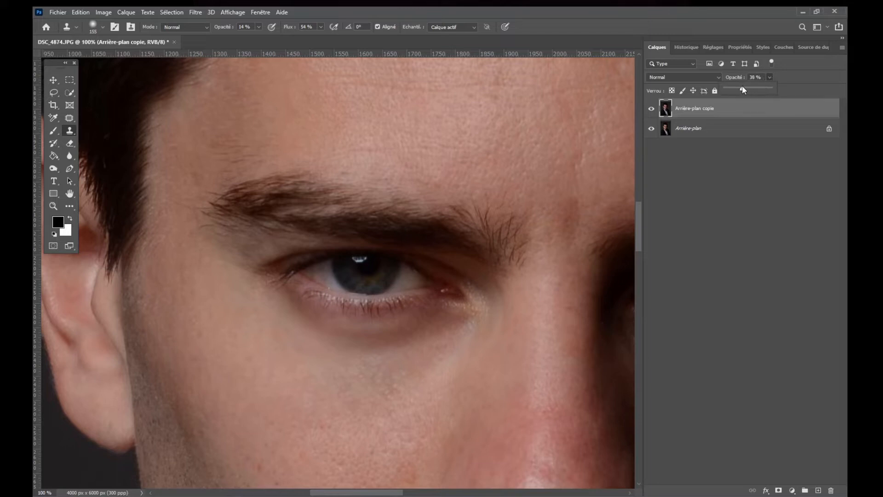
pyautogui.moveTo(744, 89); pyautogui.dragTo(739, 90)
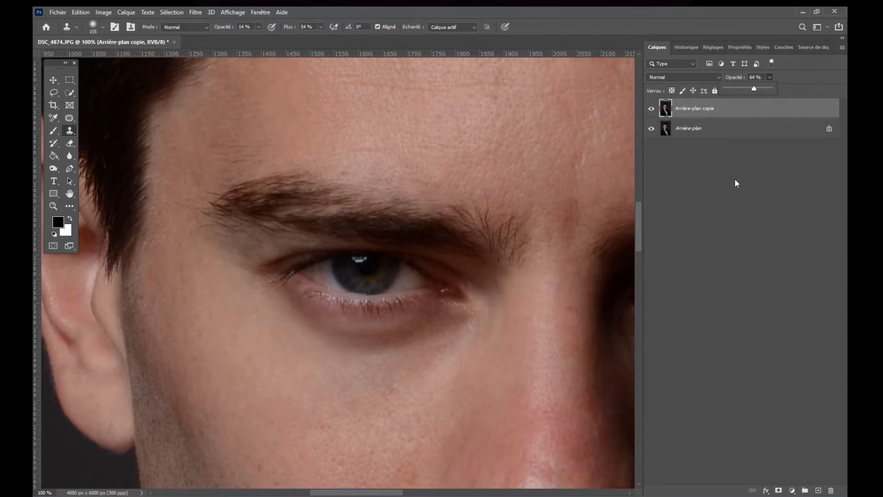
pyautogui.click(652, 108)
pyautogui.click(651, 109)
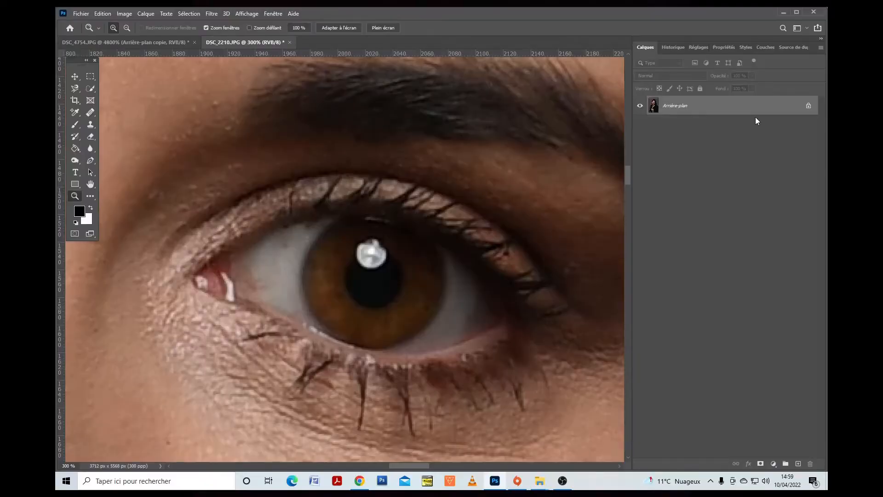
# - Duplicate the background layer of DSC_2210.JPG and select the brown iris with the Magnetic Lasso using a 2 px feather
pyautogui.moveTo(757, 107); pyautogui.dragTo(798, 463)
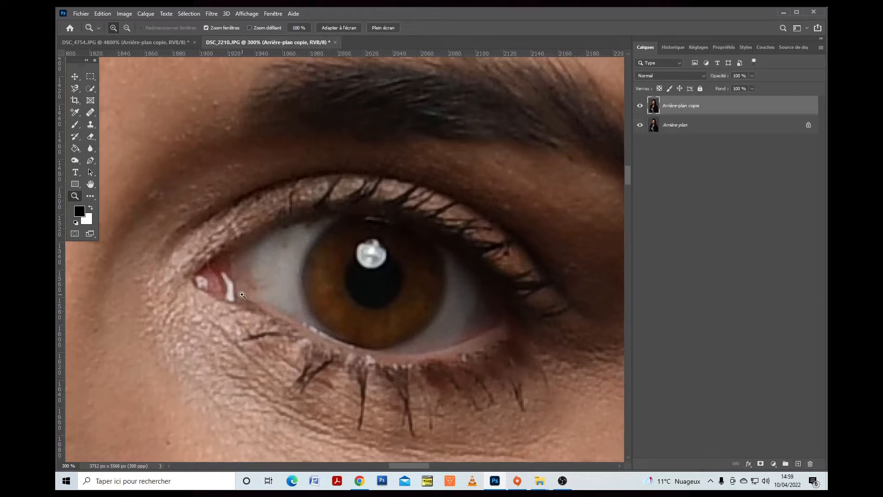
pyautogui.click(72, 90)
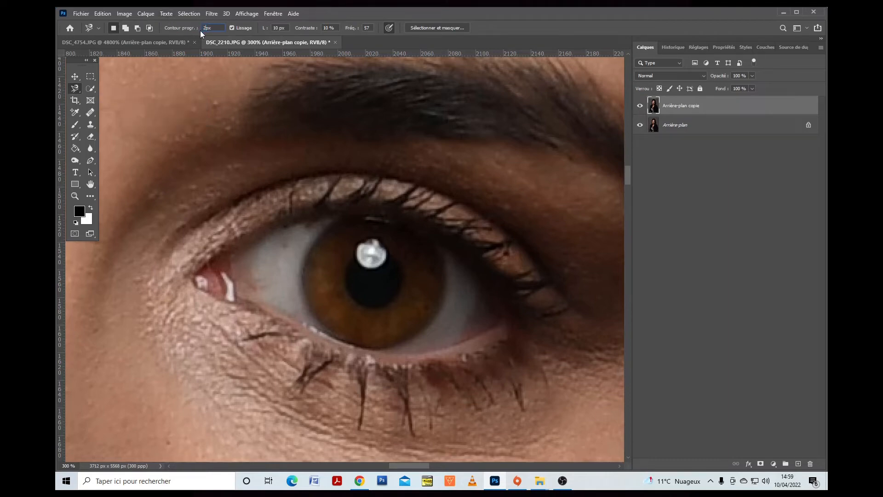
pyautogui.click(371, 216)
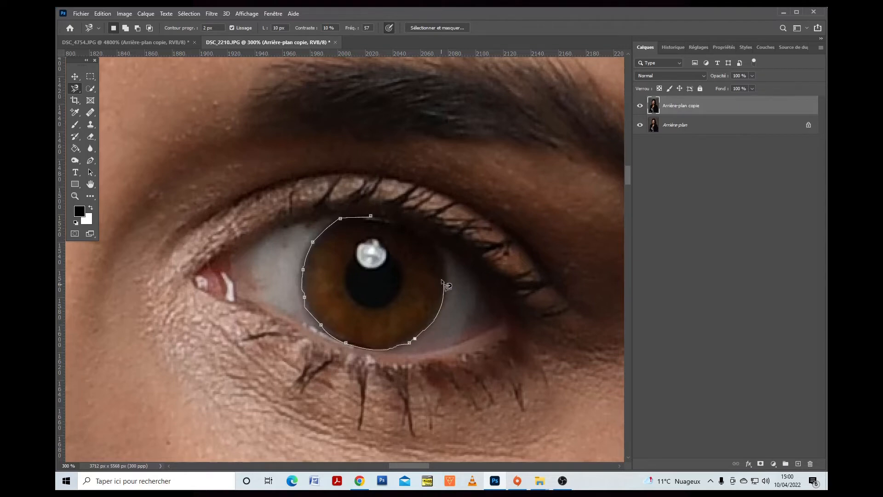
pyautogui.click(371, 216)
# - Add a Hue/Saturation adjustment layer for the selected iris with hue +33, lightness +2 and slightly reduced saturation
pyautogui.click(773, 464)
pyautogui.click(757, 374)
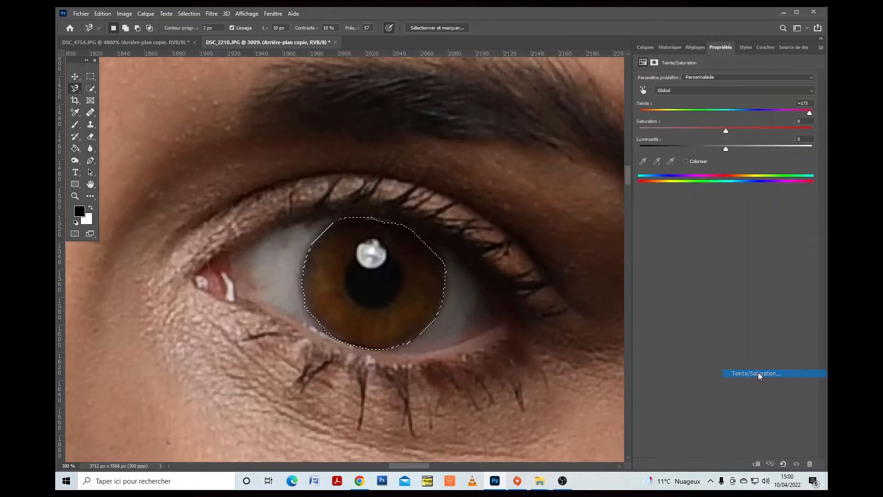
pyautogui.moveTo(728, 116); pyautogui.dragTo(761, 113)
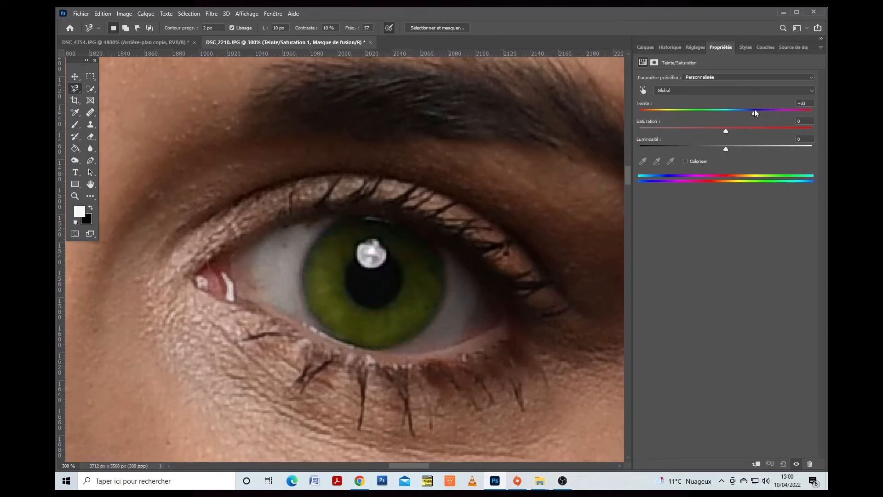
pyautogui.moveTo(726, 151); pyautogui.dragTo(725, 153)
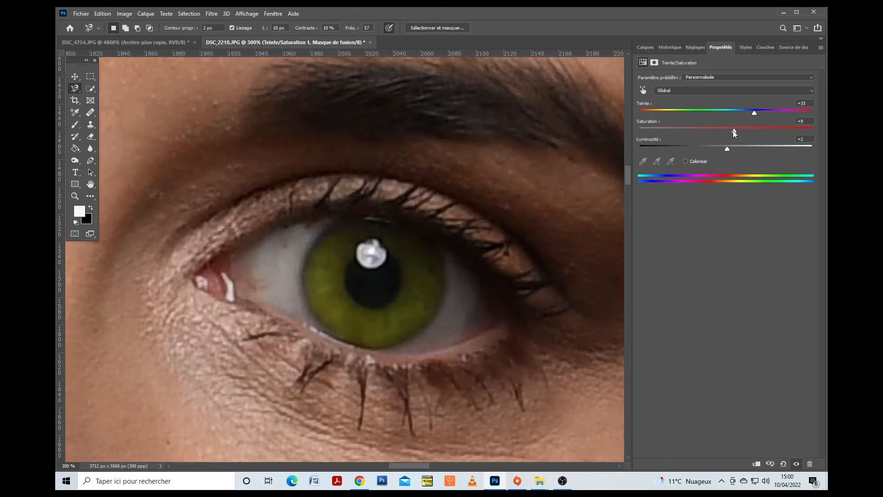
pyautogui.moveTo(711, 133)
pyautogui.mouseDown()
pyautogui.moveTo(695, 134)
pyautogui.moveTo(721, 133)
pyautogui.mouseUp()
# - Compare the original and recoloured iris by toggling the visibility of its Teinte/Saturation 1 layer
pyautogui.click(643, 48)
pyautogui.click(640, 106)
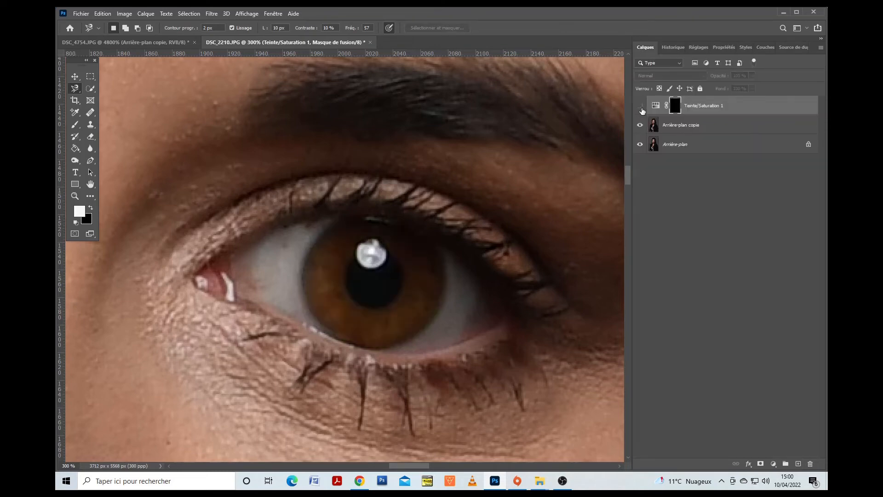
pyautogui.click(640, 107)
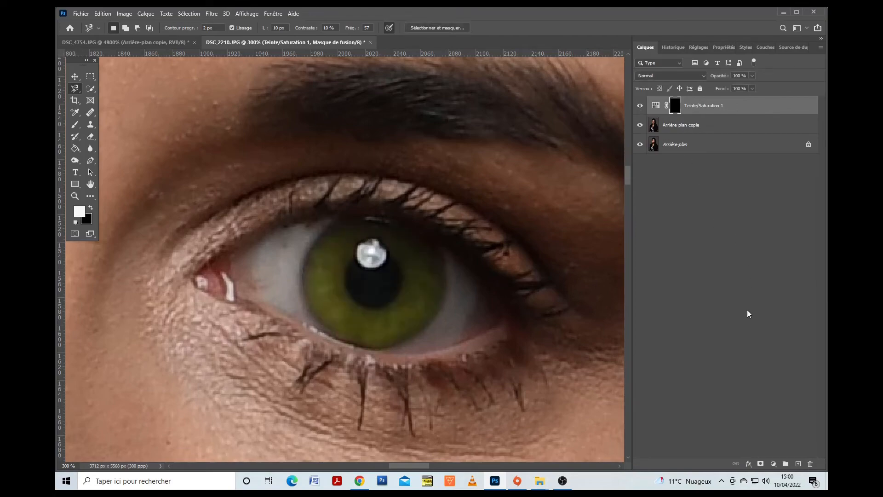